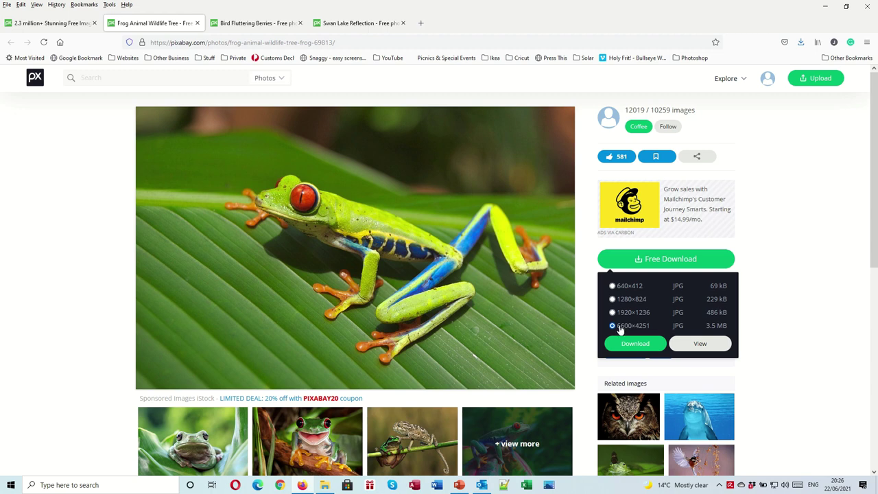
Download the frog photo at the selected full resolution and open it with Photoshop Elements 15 Editor
{"action": "left_click", "coordinate": [636, 343]}
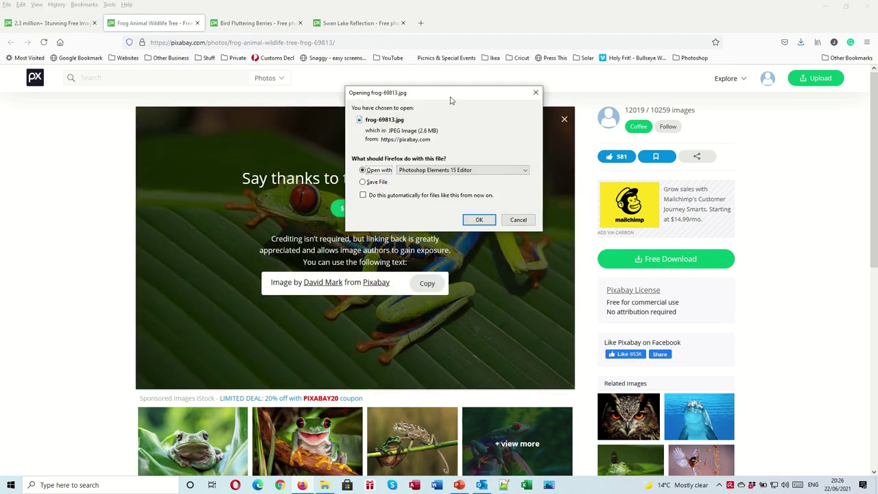
{"action": "left_click_drag", "start_coordinate": [450, 100], "coordinate": [591, 106]}
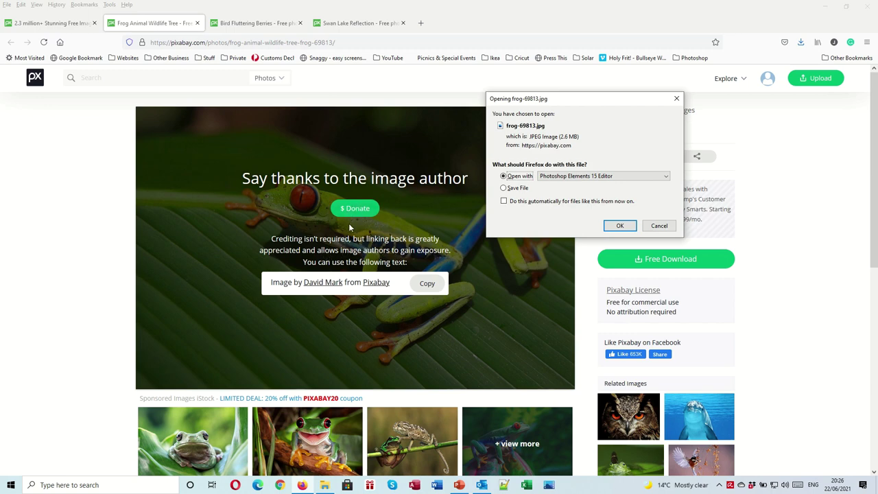
{"action": "left_click_drag", "start_coordinate": [603, 103], "coordinate": [420, 121]}
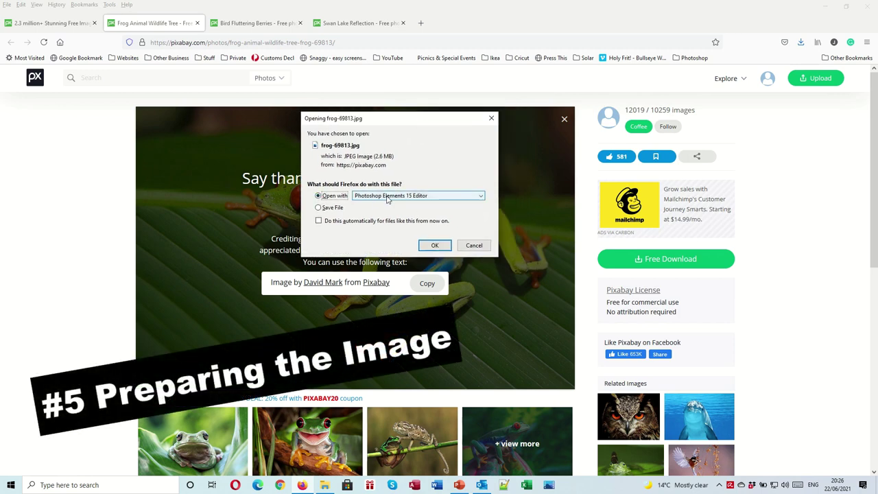
{"action": "left_click", "coordinate": [432, 245]}
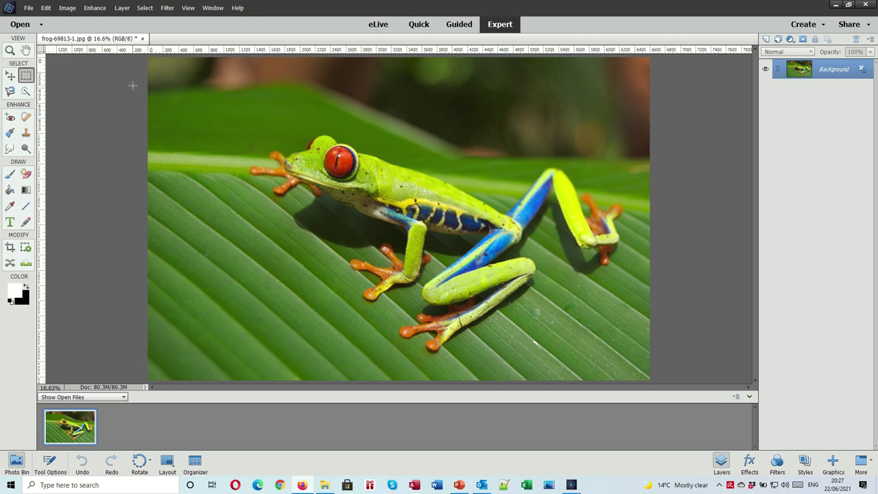
Make a full-width rectangular selection at a fixed 2:1 ratio and shift it down about 313 px around the whole frog
{"action": "left_click", "coordinate": [28, 77]}
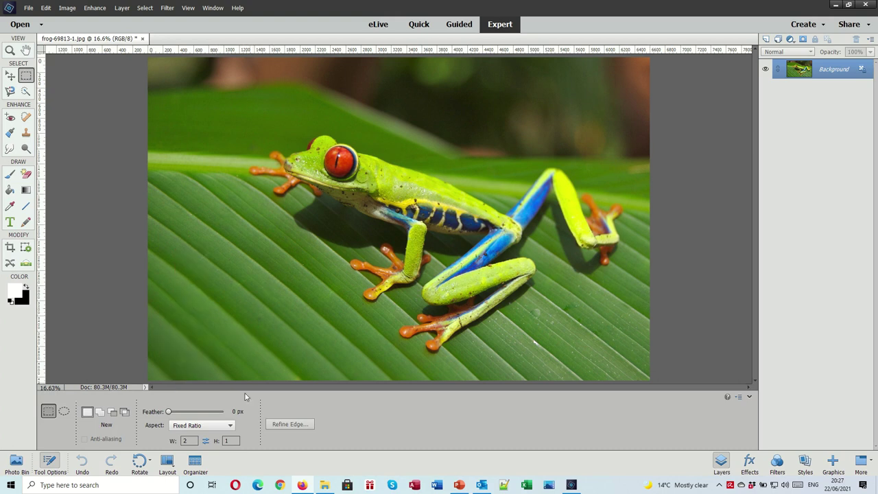
{"action": "left_click", "coordinate": [229, 425]}
{"action": "left_click_drag", "start_coordinate": [138, 88], "coordinate": [662, 376]}
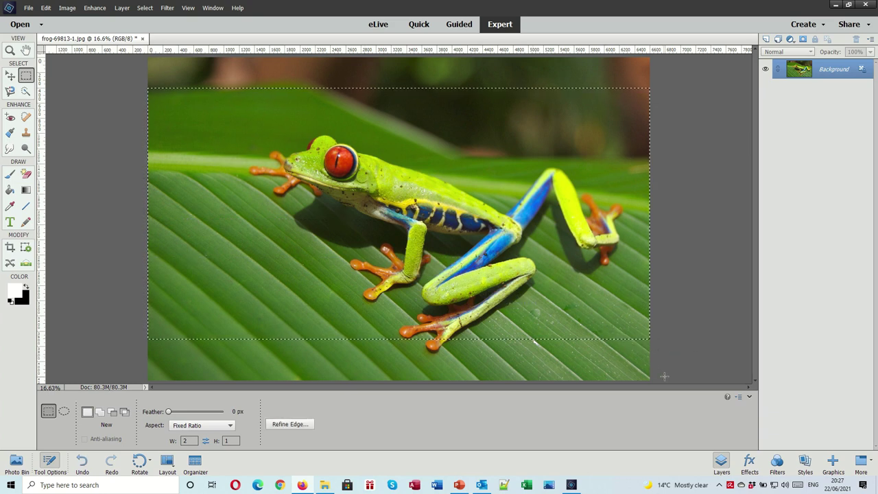
{"action": "left_click_drag", "start_coordinate": [506, 198], "coordinate": [507, 222]}
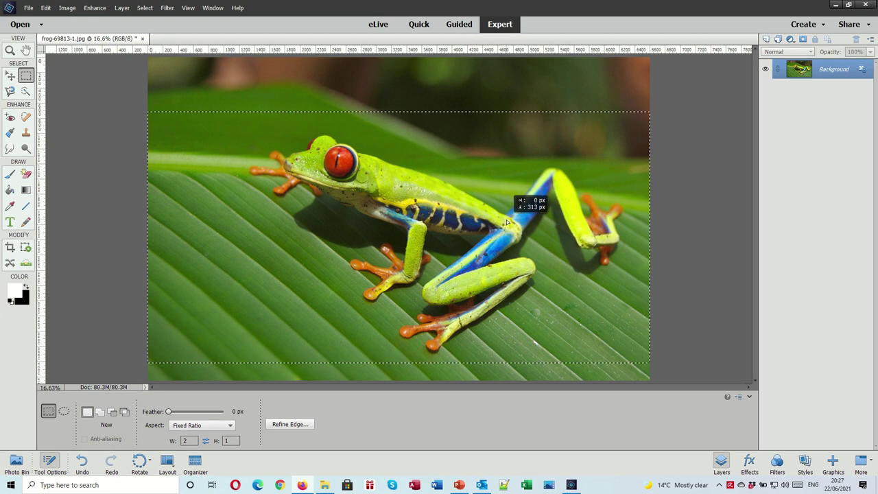
{"action": "left_click_drag", "start_coordinate": [506, 222], "coordinate": [506, 222]}
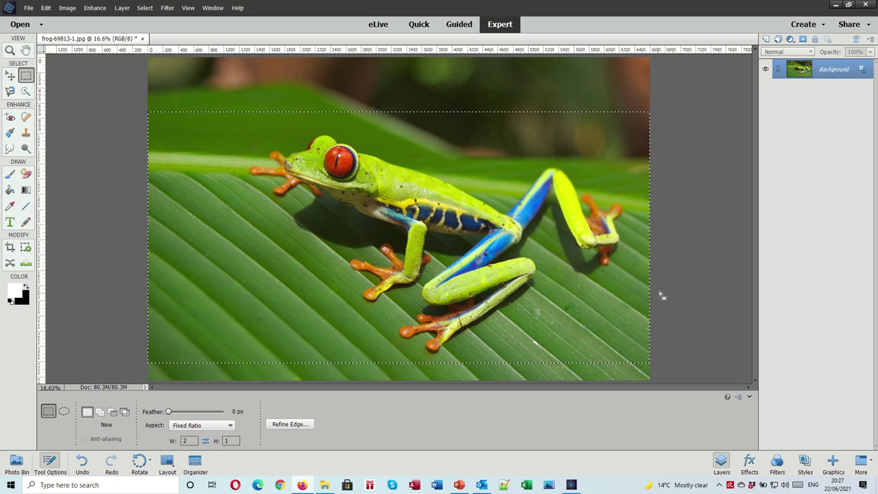
Crop the frog photo to the selection and deselect
{"action": "left_click", "coordinate": [67, 8]}
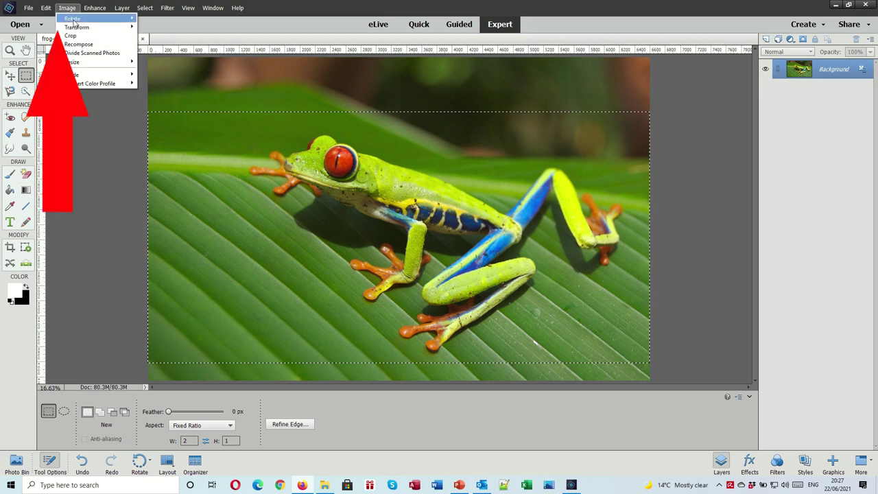
{"action": "left_click", "coordinate": [76, 35]}
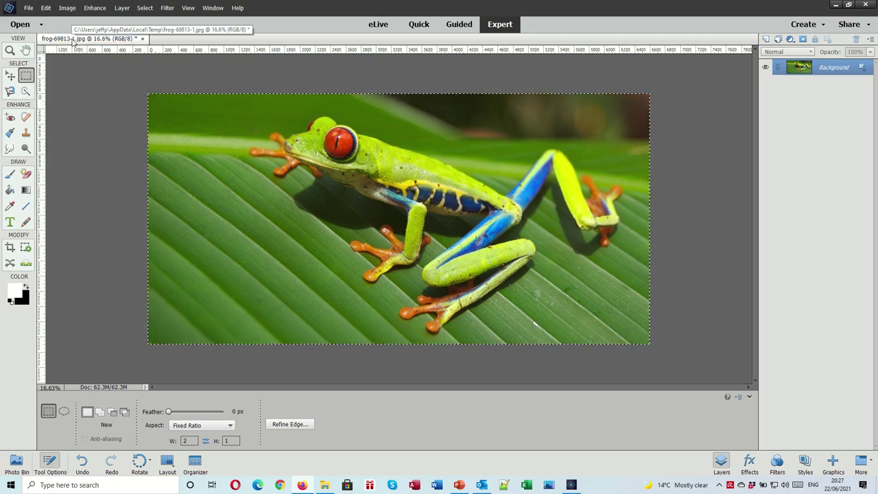
{"action": "key", "text": "ctrl+d"}
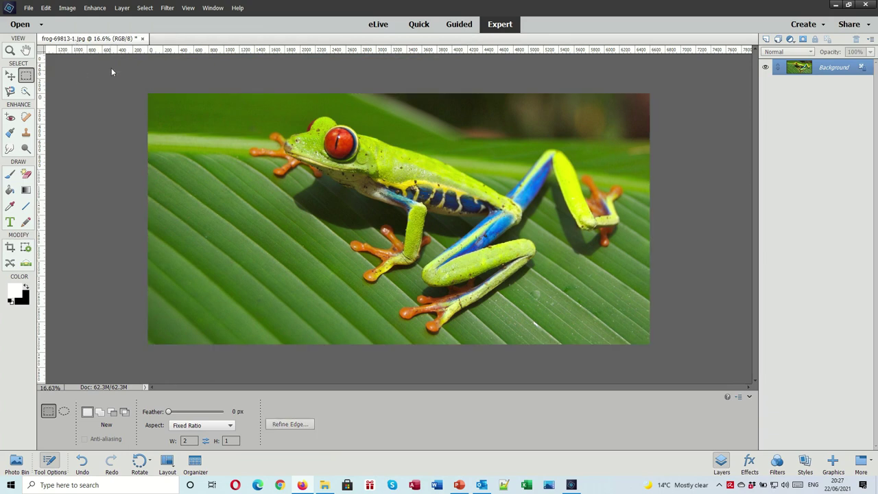
Convert the frog photo to black and white with the Scenic Landscape style and a contrast of +12
{"action": "left_click", "coordinate": [96, 8]}
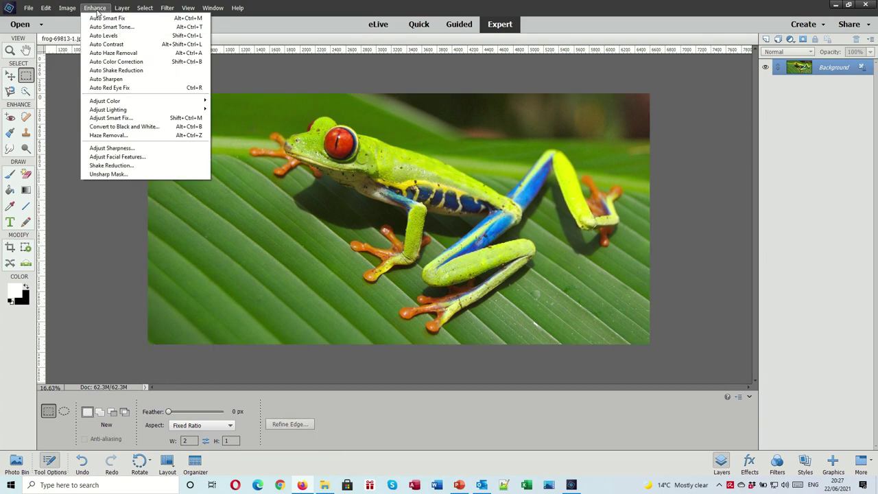
{"action": "left_click", "coordinate": [121, 128]}
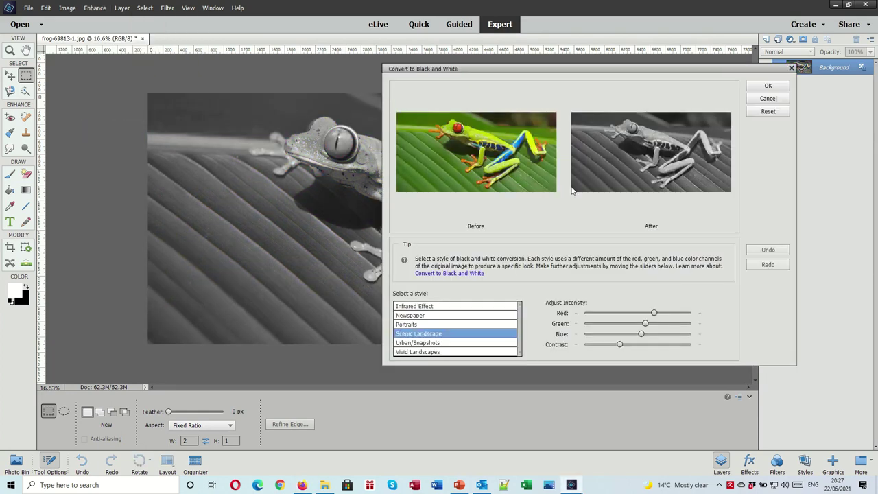
{"action": "left_click_drag", "start_coordinate": [591, 68], "coordinate": [648, 67]}
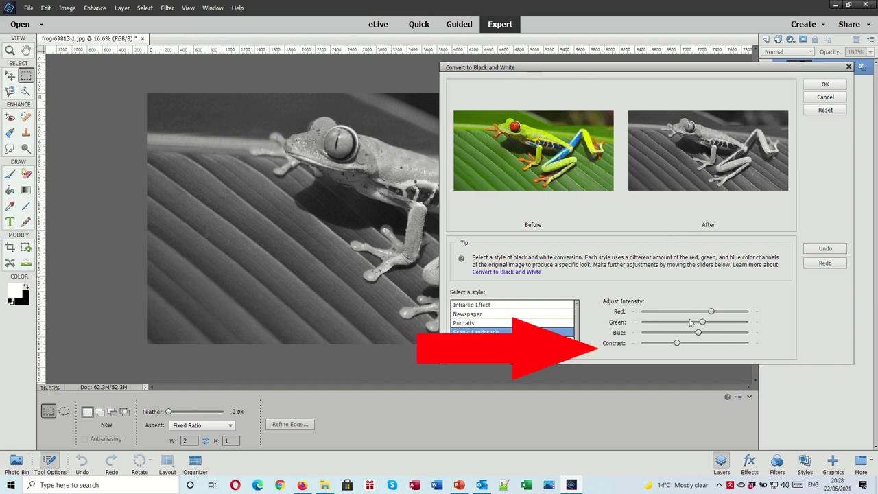
{"action": "mouse_move", "coordinate": [676, 348]}
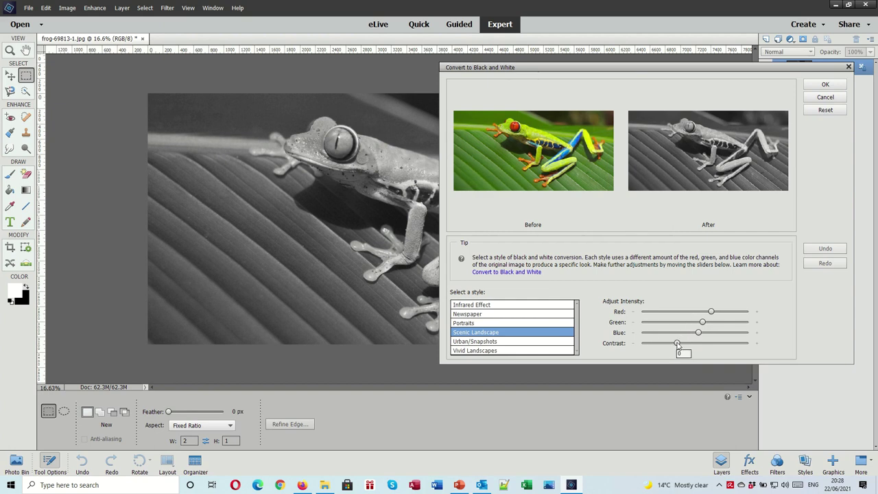
{"action": "left_click_drag", "start_coordinate": [677, 345], "coordinate": [715, 347]}
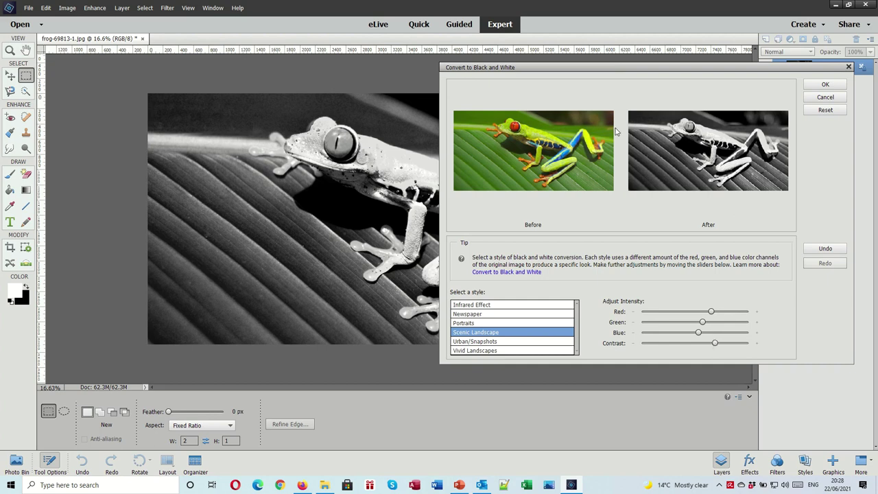
{"action": "left_click_drag", "start_coordinate": [611, 67], "coordinate": [675, 62]}
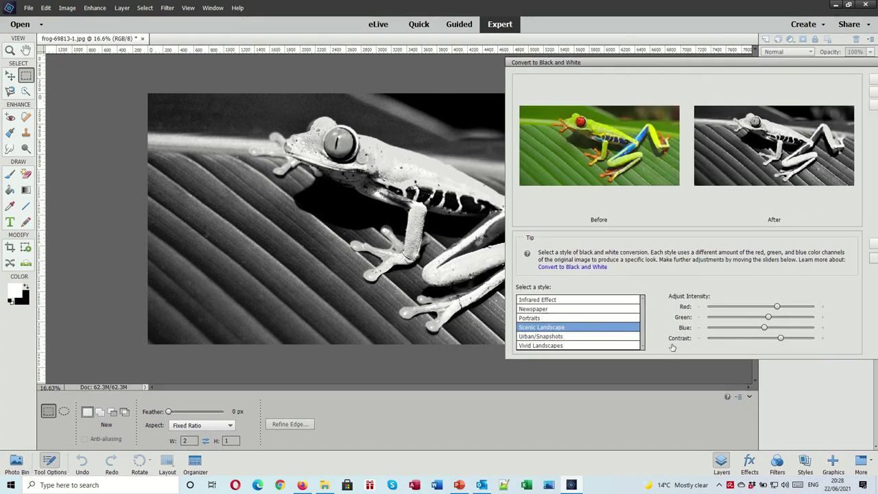
{"action": "left_click_drag", "start_coordinate": [783, 340], "coordinate": [777, 342]}
{"action": "mouse_move", "coordinate": [777, 341]}
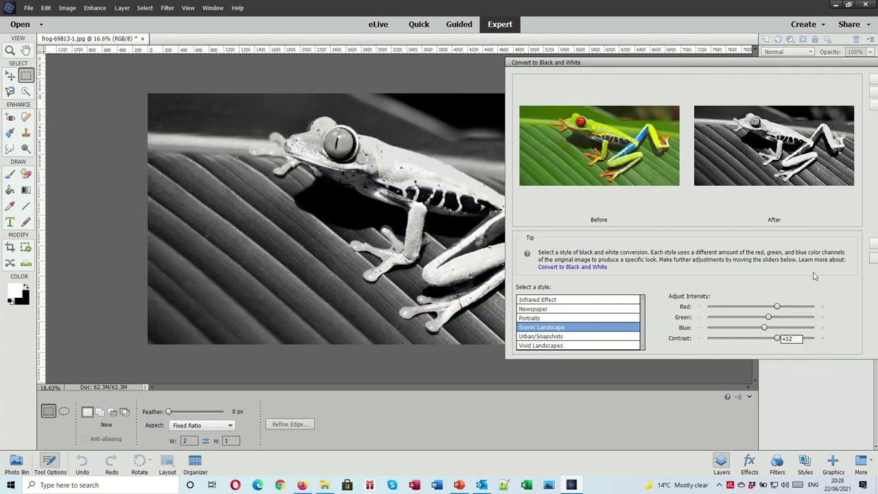
{"action": "left_click_drag", "start_coordinate": [825, 64], "coordinate": [701, 83]}
{"action": "left_click", "coordinate": [767, 99]}
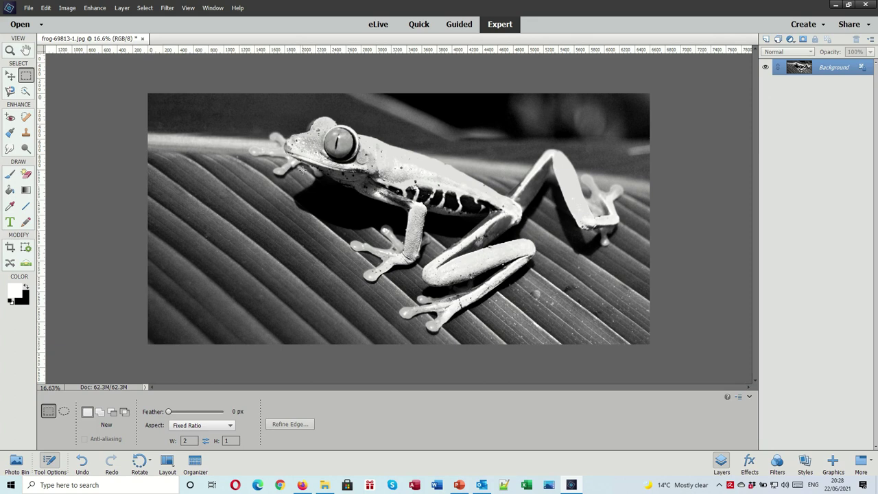
Invert the tones of the black-and-white frog image
{"action": "left_click", "coordinate": [168, 8]}
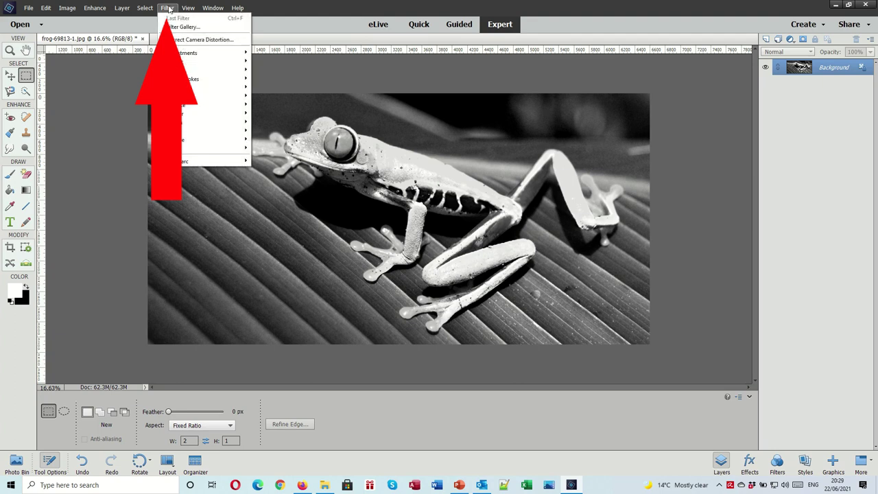
{"action": "mouse_move", "coordinate": [182, 55]}
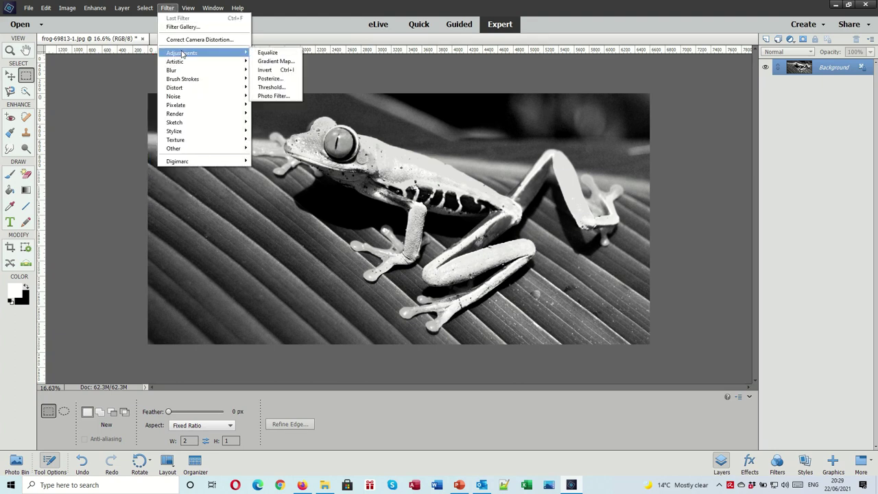
{"action": "left_click", "coordinate": [264, 69]}
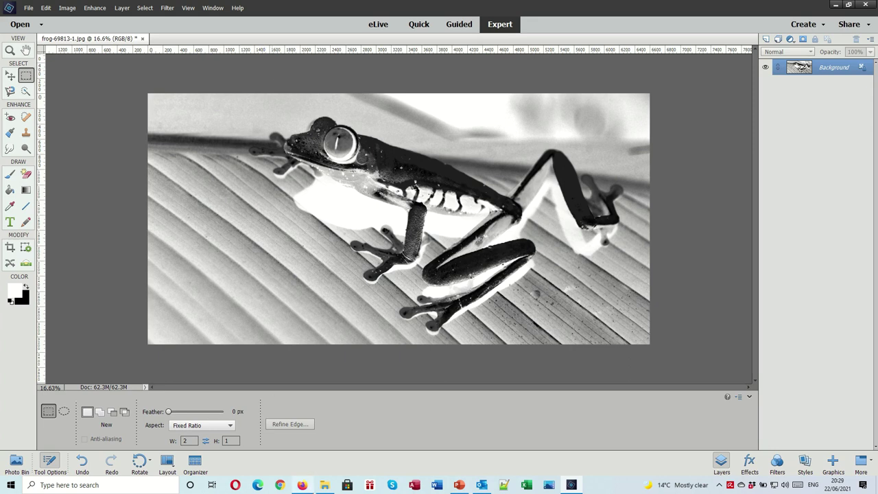
Switch to Firefox, download the fluttering bird photo from Pixabay at 4256×2832, and open it with Photoshop Elements 15 Editor
{"action": "left_click", "coordinate": [302, 484]}
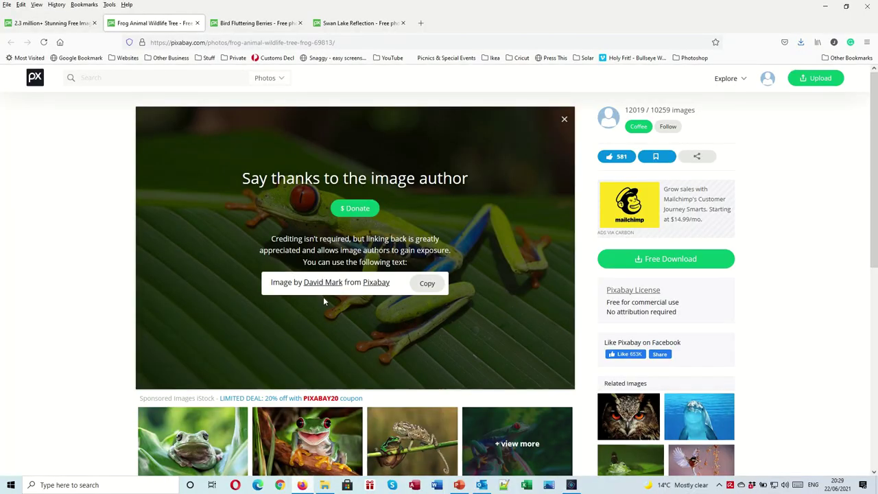
{"action": "left_click", "coordinate": [260, 24]}
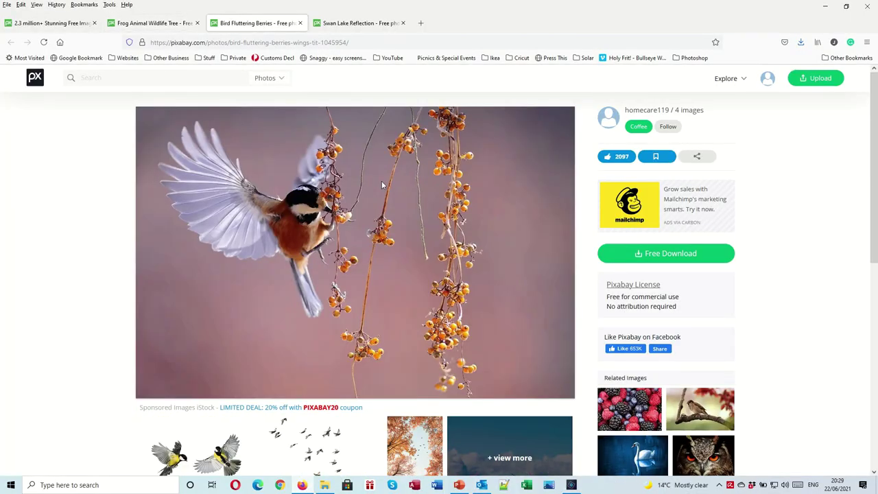
{"action": "left_click", "coordinate": [673, 255]}
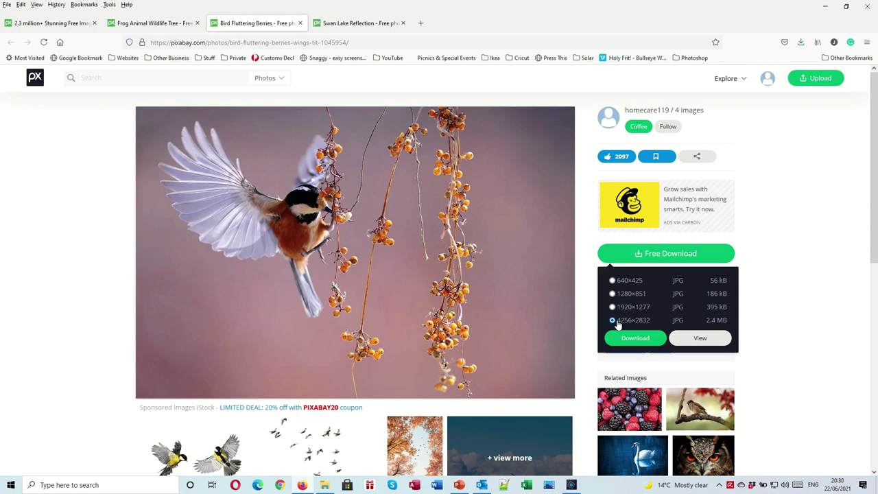
{"action": "left_click", "coordinate": [634, 338]}
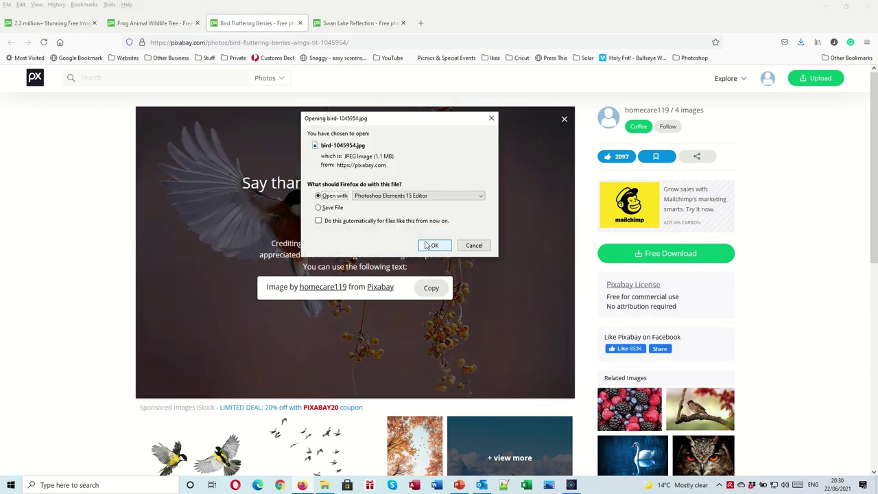
{"action": "left_click", "coordinate": [426, 244]}
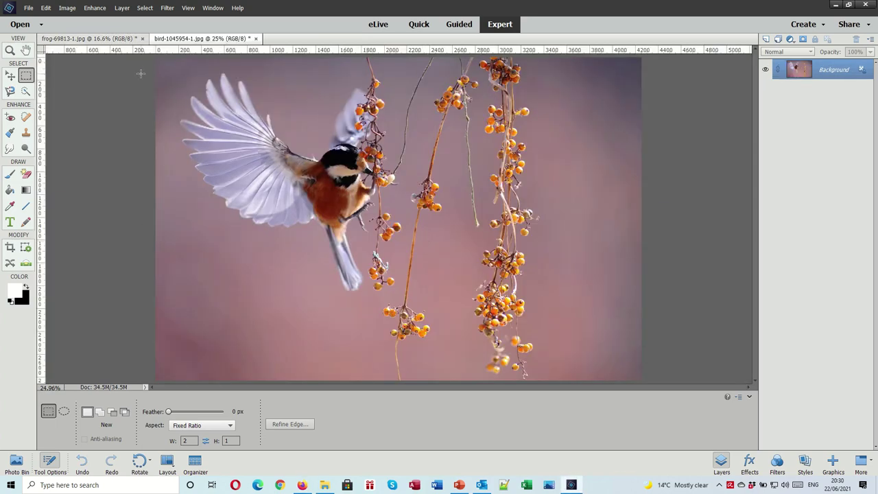
Crop the bird photo to a full-width 2:1 area that contains the whole bird
{"action": "left_click_drag", "start_coordinate": [147, 71], "coordinate": [662, 334]}
{"action": "left_click_drag", "start_coordinate": [559, 251], "coordinate": [557, 243]}
{"action": "left_click", "coordinate": [66, 8]}
{"action": "left_click", "coordinate": [74, 41]}
Convert the bird photo to black and white with the Scenic Landscape style and moderately increased contrast
{"action": "left_click", "coordinate": [95, 8]}
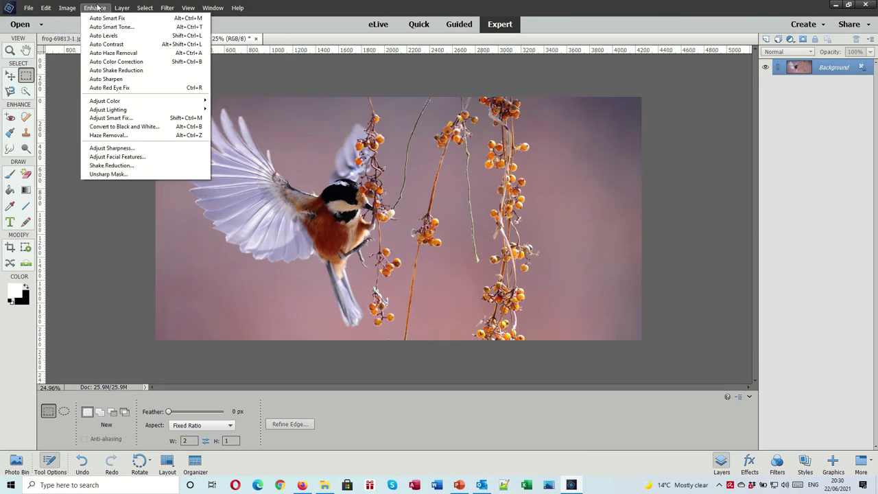
{"action": "left_click", "coordinate": [123, 126]}
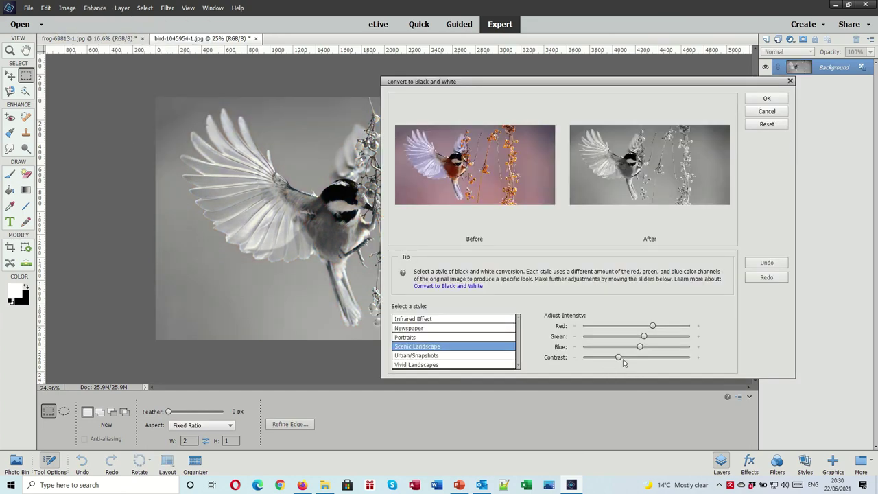
{"action": "left_click_drag", "start_coordinate": [619, 361], "coordinate": [643, 362]}
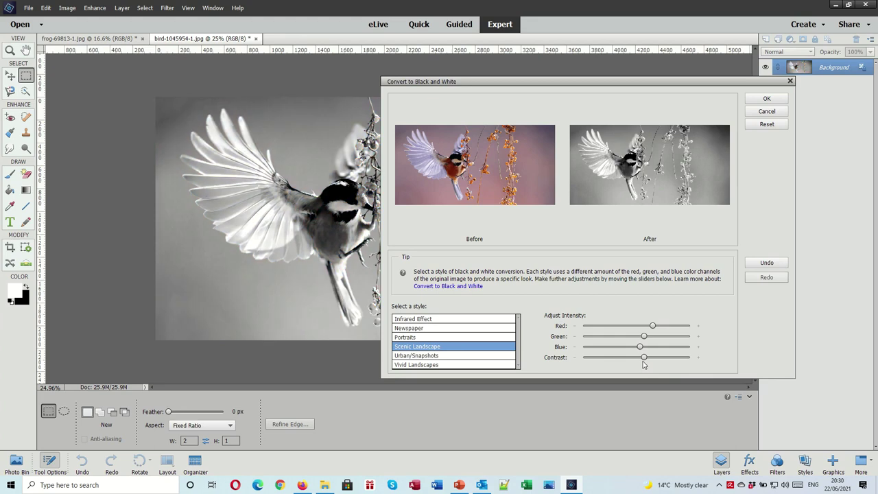
{"action": "left_click_drag", "start_coordinate": [638, 82], "coordinate": [670, 80]}
{"action": "left_click", "coordinate": [798, 97]}
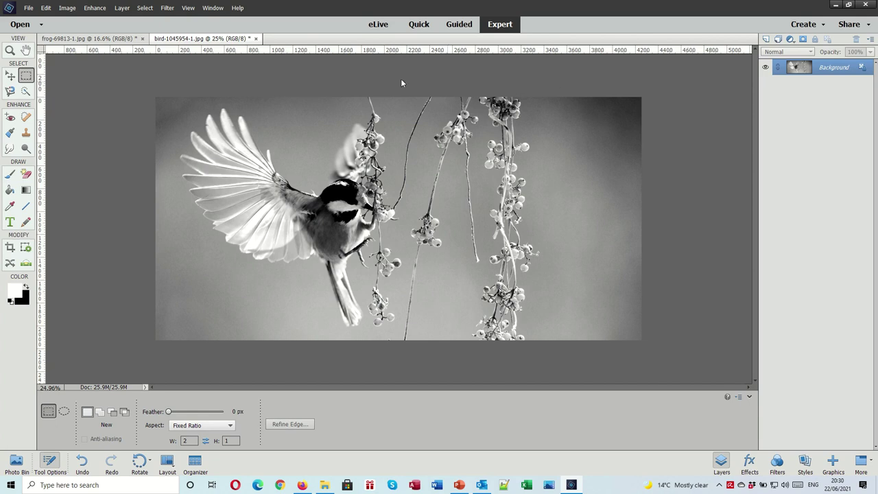
Invert the tones of the black-and-white bird image
{"action": "left_click", "coordinate": [167, 8]}
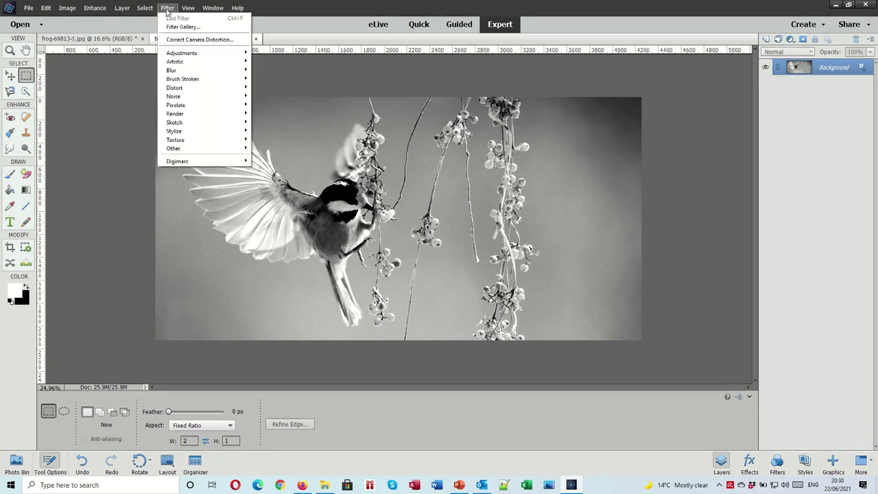
{"action": "mouse_move", "coordinate": [180, 54]}
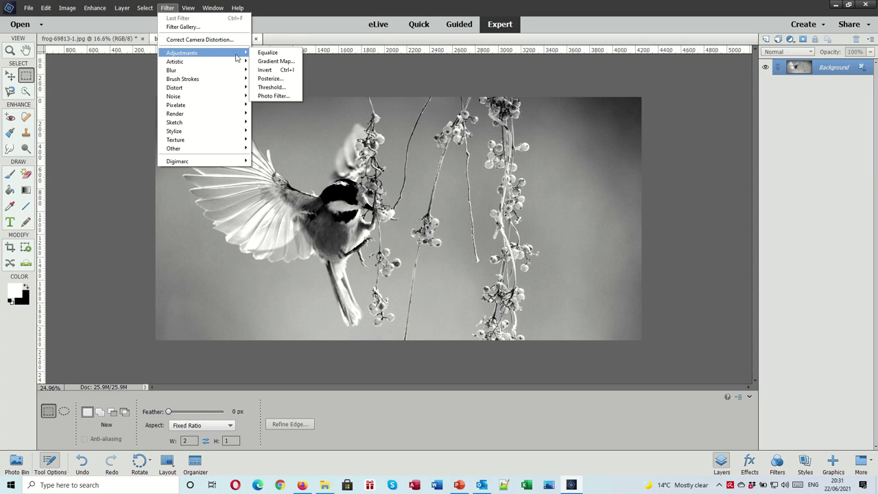
{"action": "left_click", "coordinate": [273, 70]}
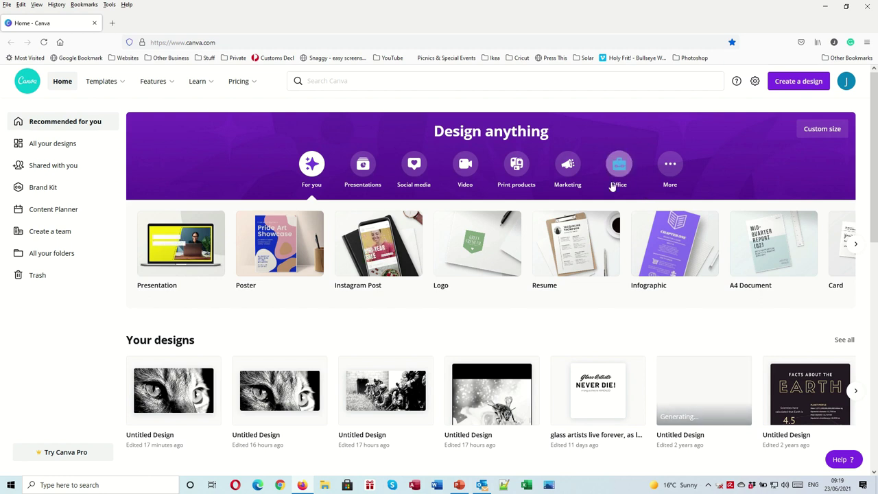
Create a custom-size 2820 × 1410 px design and show its uploaded images
{"action": "left_click", "coordinate": [798, 82]}
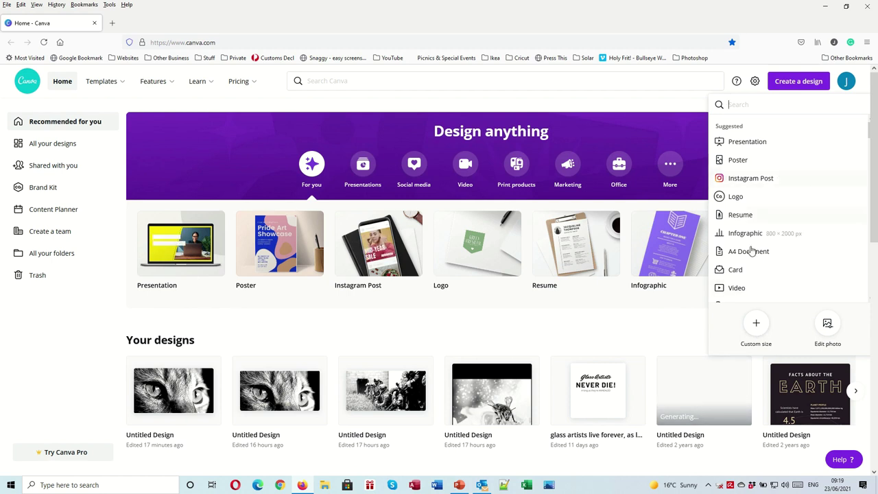
{"action": "left_click", "coordinate": [757, 328]}
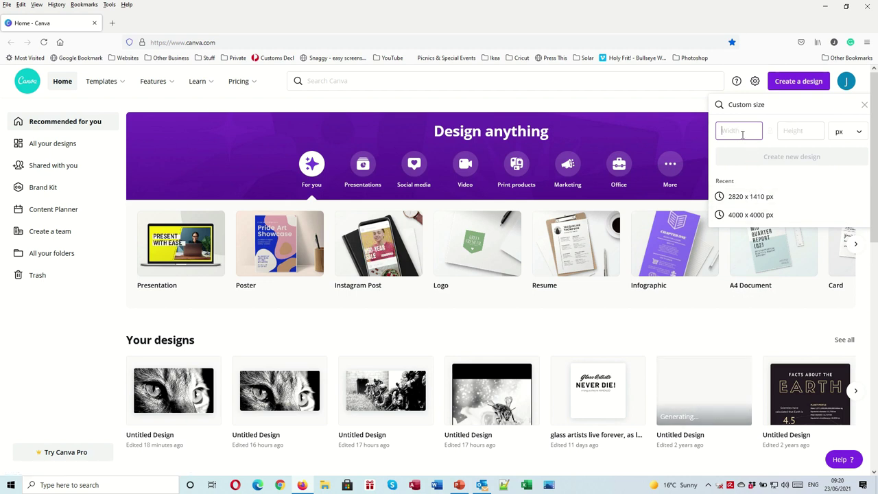
{"action": "type", "text": "2"}
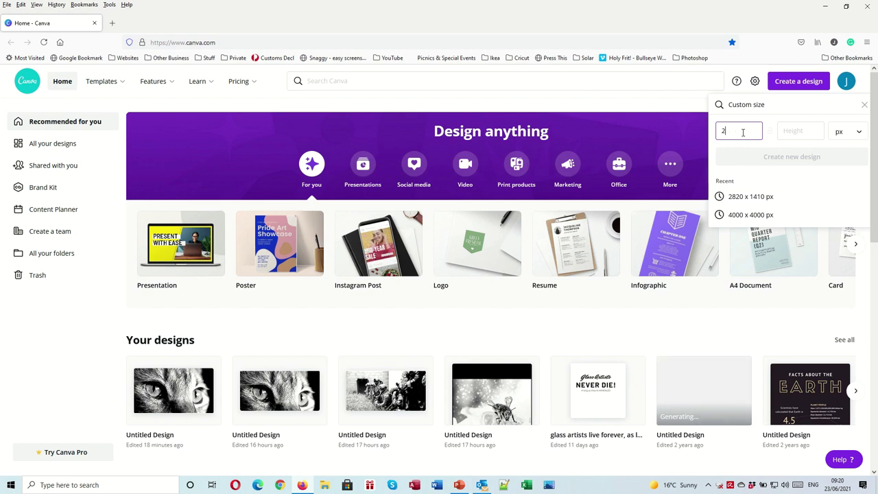
{"action": "type", "text": "820"}
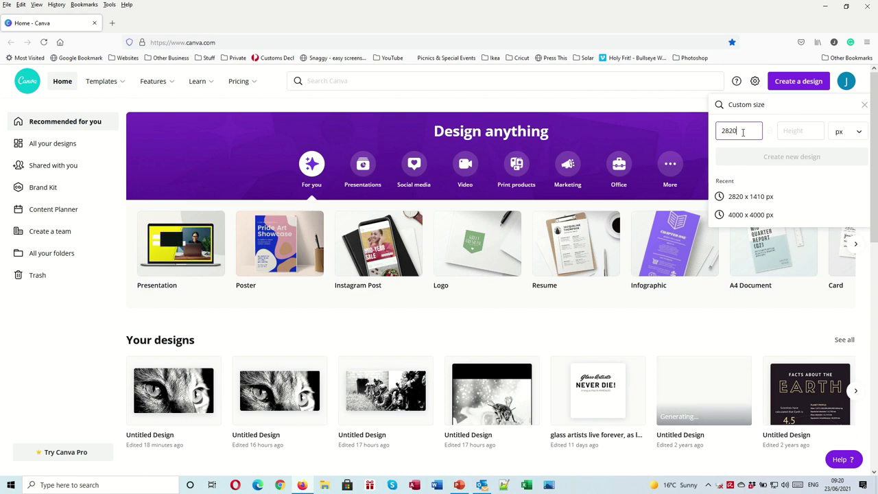
{"action": "left_click", "coordinate": [785, 131]}
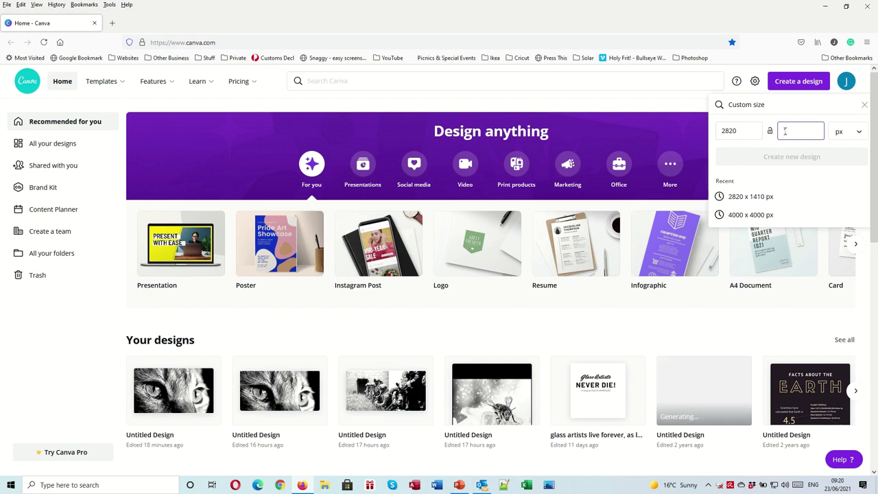
{"action": "type", "text": "1410"}
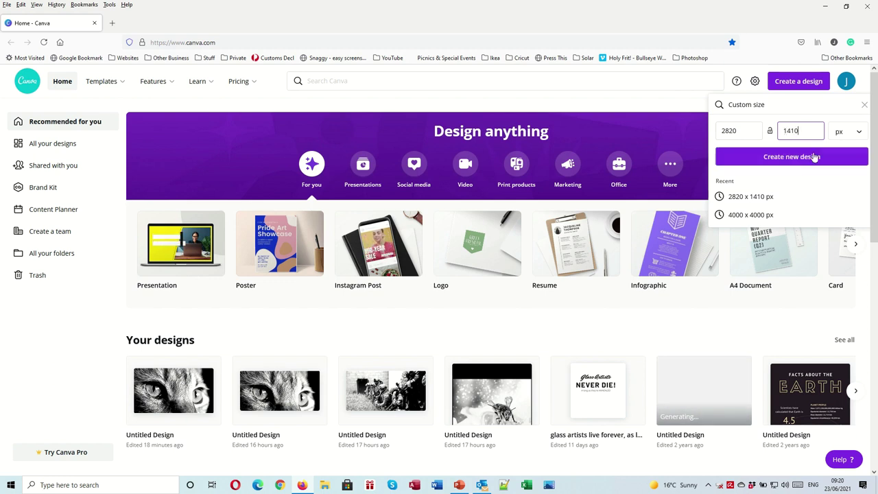
{"action": "left_click", "coordinate": [801, 162]}
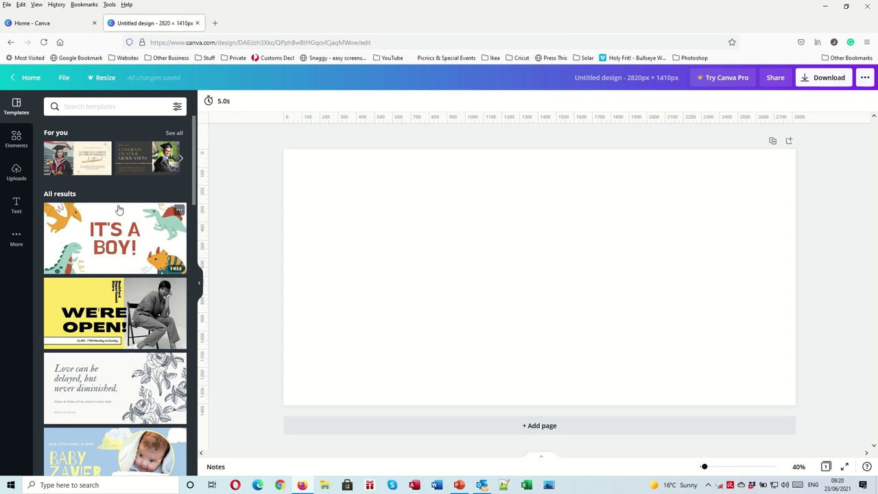
{"action": "left_click", "coordinate": [16, 171]}
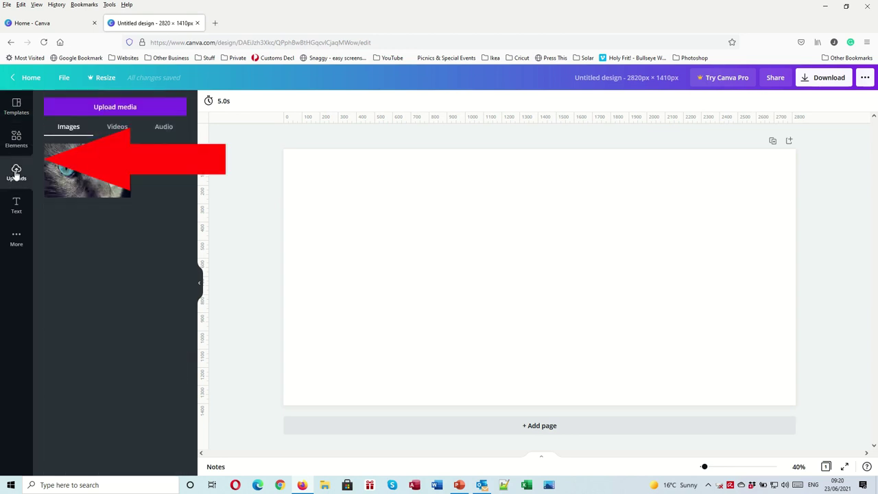
{"action": "left_click", "coordinate": [101, 108]}
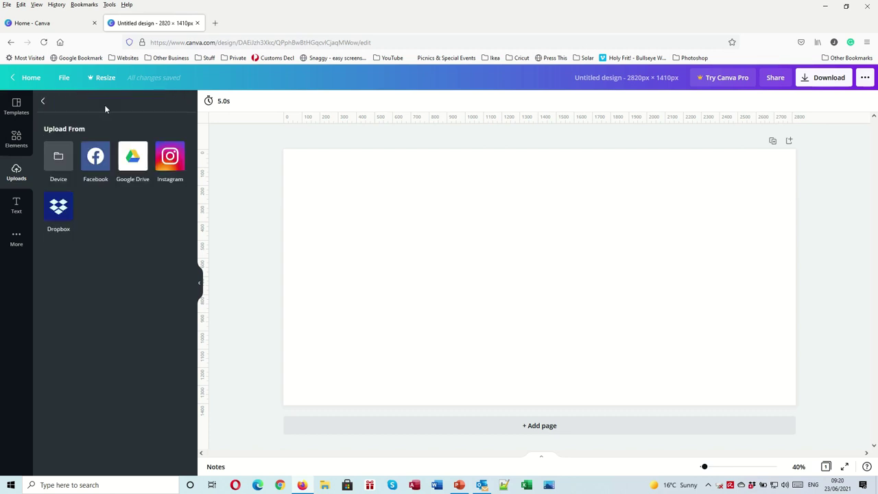
{"action": "left_click", "coordinate": [58, 157]}
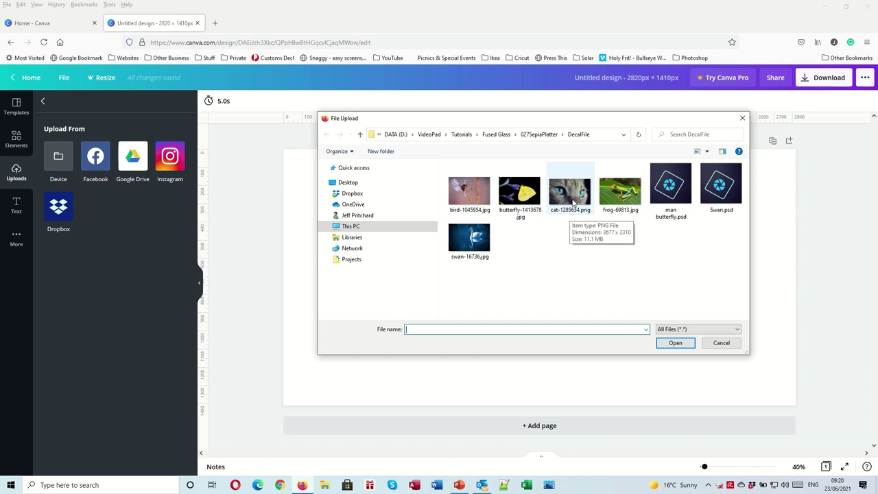
{"action": "left_click", "coordinate": [725, 344]}
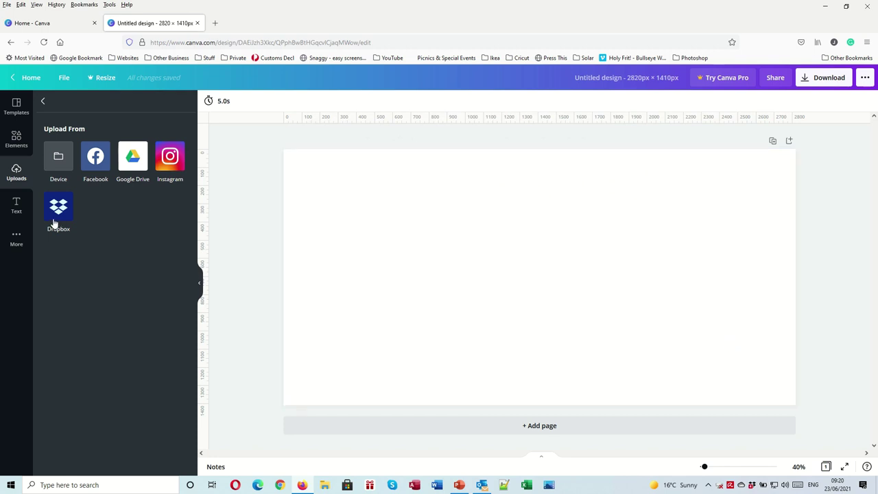
{"action": "left_click", "coordinate": [44, 103]}
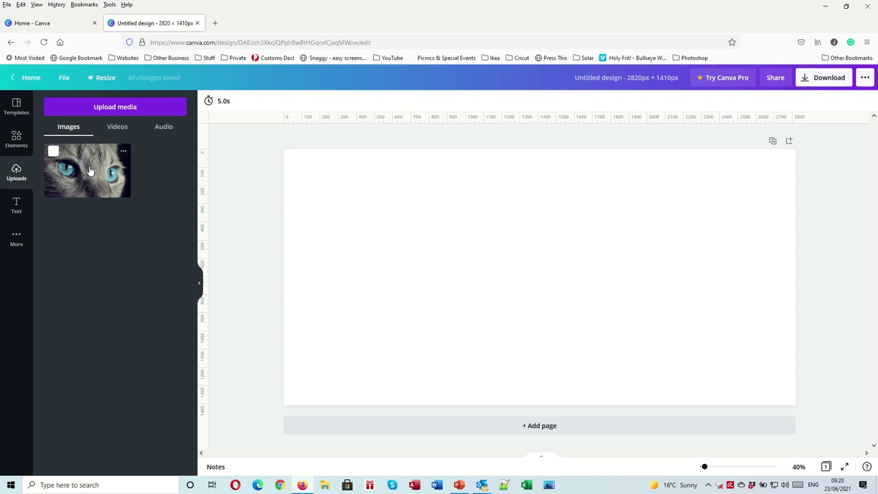
Place the uploaded cat photo on the page, enlarge it to full page width, and position it vertically so both eyes are framed
{"action": "left_click_drag", "start_coordinate": [94, 173], "coordinate": [446, 254]}
{"action": "left_click_drag", "start_coordinate": [526, 277], "coordinate": [409, 201]}
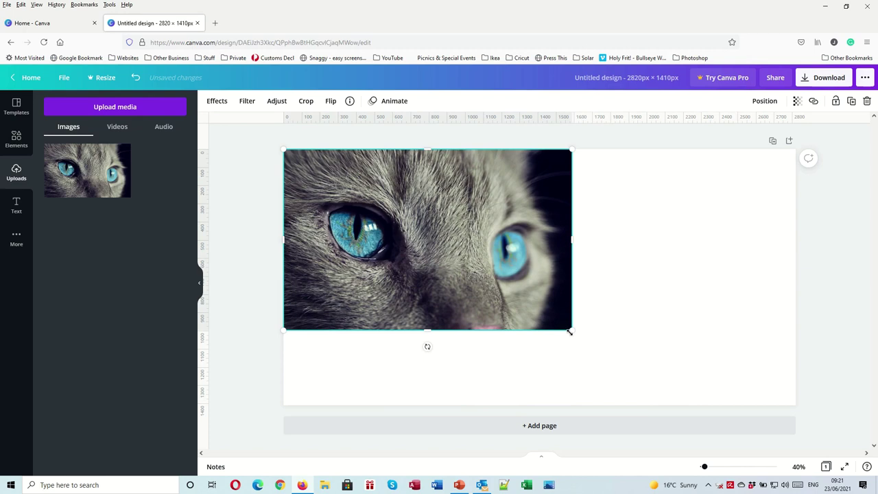
{"action": "left_click_drag", "start_coordinate": [573, 330], "coordinate": [821, 434]}
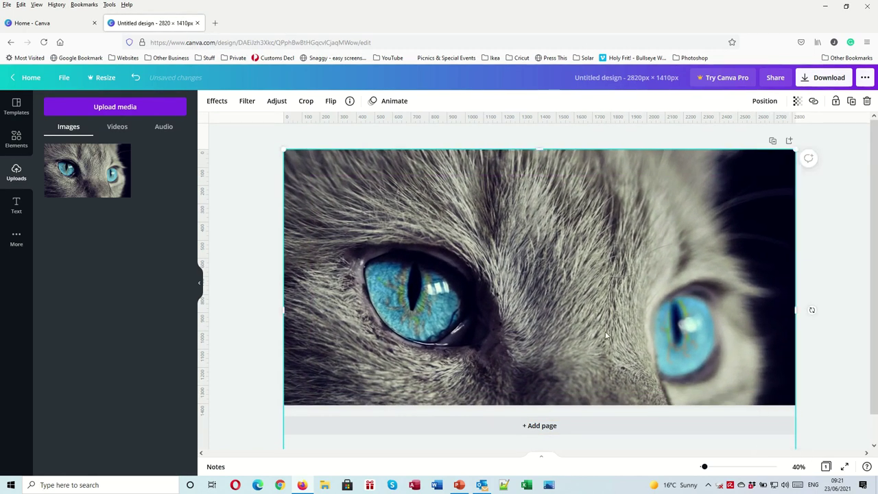
{"action": "left_click_drag", "start_coordinate": [573, 320], "coordinate": [569, 292]}
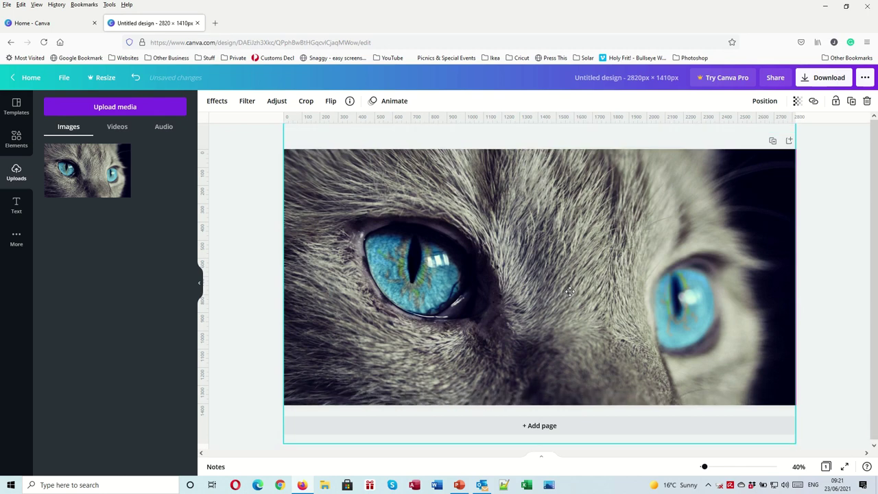
{"action": "left_click_drag", "start_coordinate": [569, 291], "coordinate": [569, 293]}
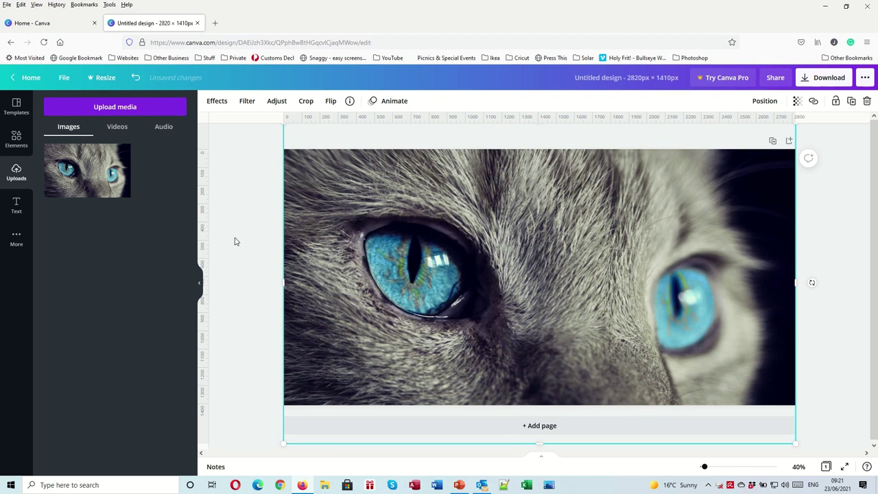
Apply the Greyscale filter to the cat photo and raise its contrast to 60
{"action": "left_click", "coordinate": [249, 101]}
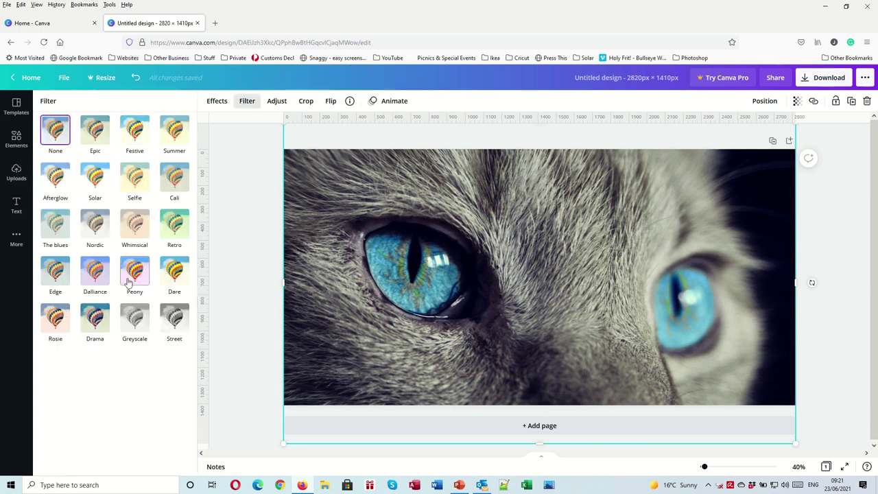
{"action": "left_click", "coordinate": [138, 318]}
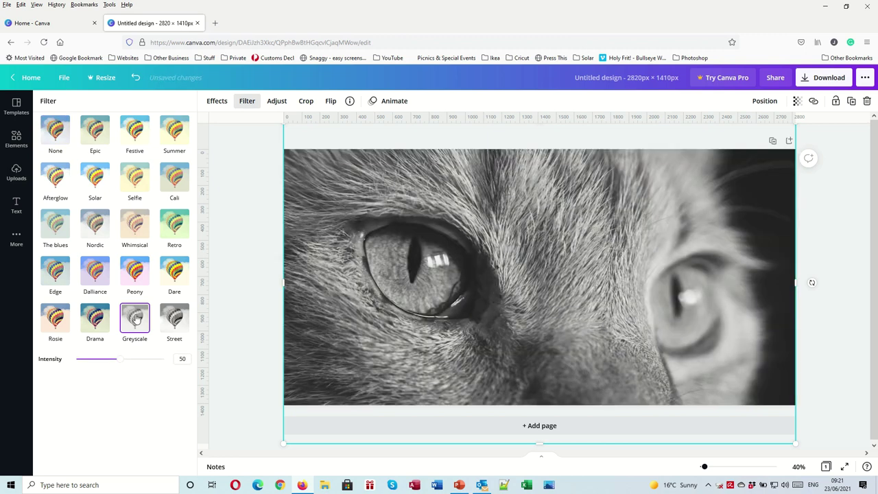
{"action": "left_click", "coordinate": [277, 103]}
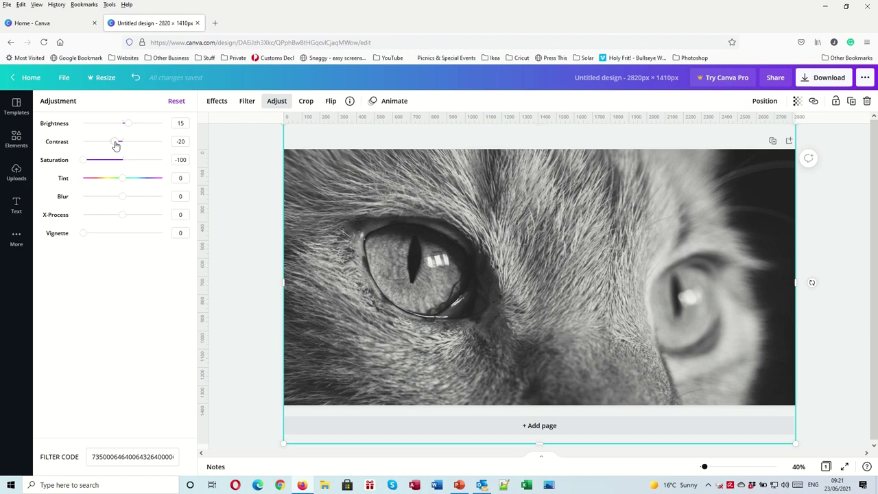
{"action": "left_click_drag", "start_coordinate": [115, 146], "coordinate": [146, 150]}
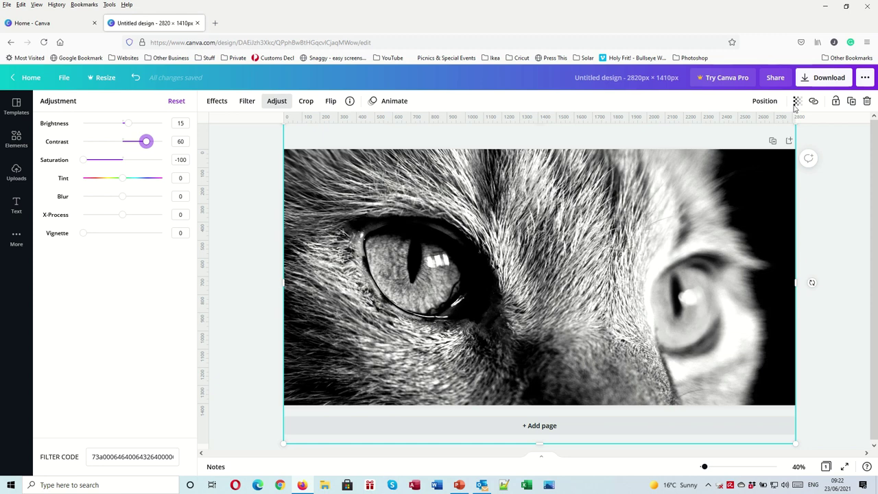
Download the cat design as a PNG, save the file to the computer, and dismiss the referral pop-up
{"action": "left_click", "coordinate": [820, 80]}
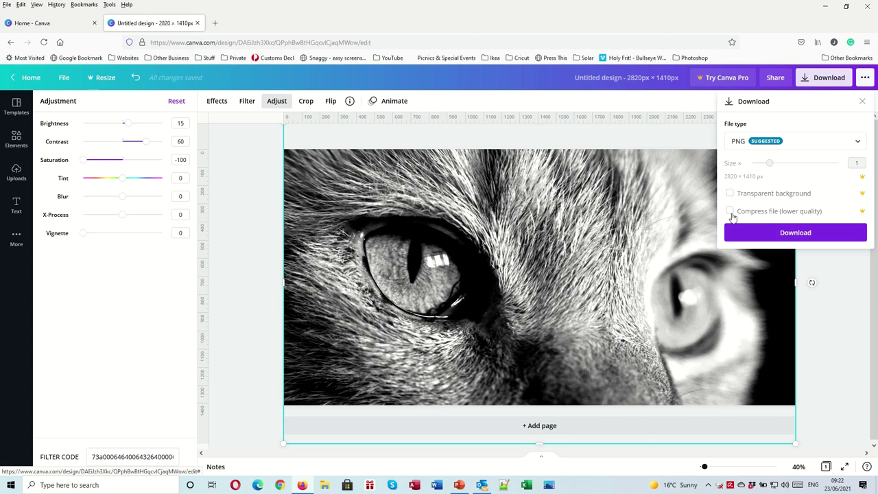
{"action": "left_click", "coordinate": [796, 234]}
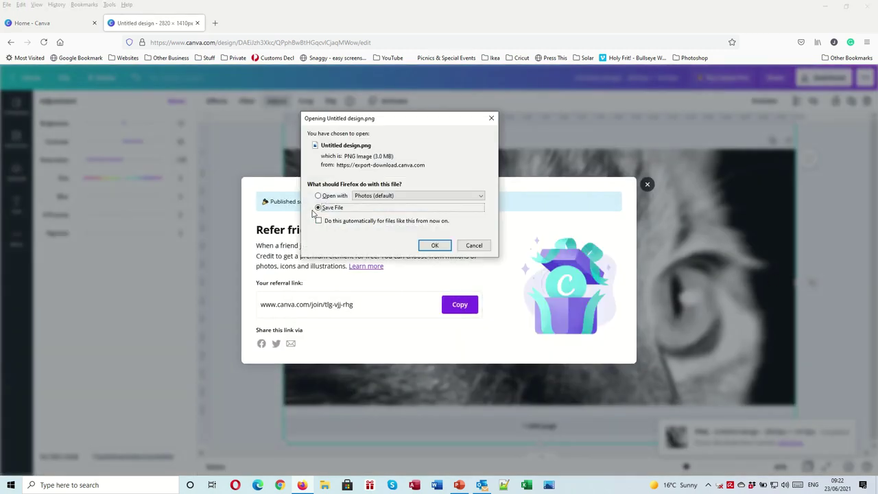
{"action": "left_click", "coordinate": [434, 245]}
{"action": "left_click", "coordinate": [645, 185]}
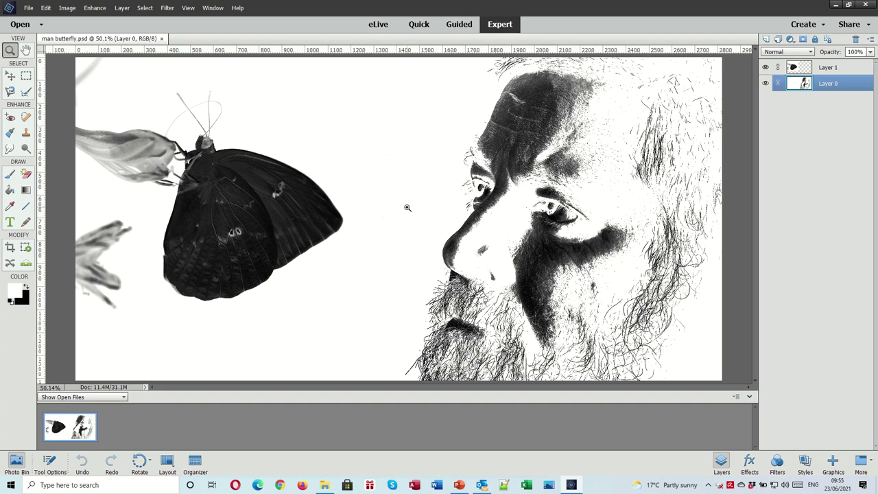
Start printing man butterfly.psd in Photoshop Elements, choosing the HP LaserJet M14-M17 printer and Letter paper size
{"action": "left_click", "coordinate": [28, 8]}
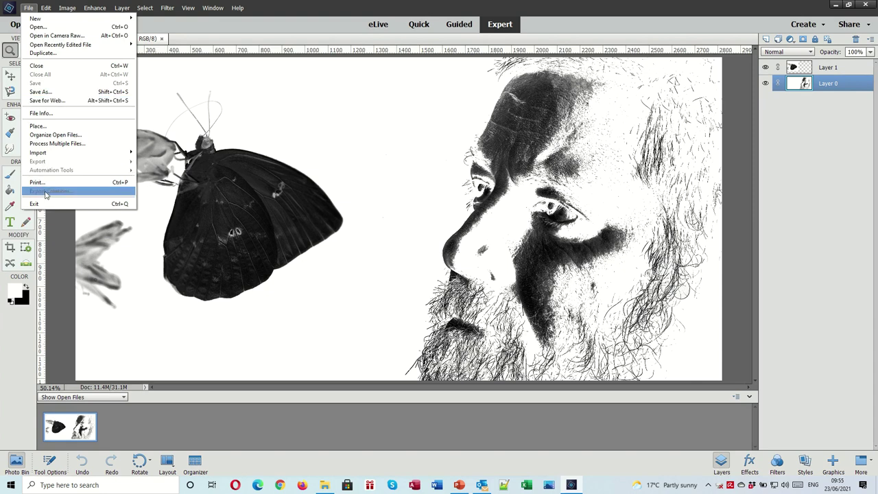
{"action": "left_click", "coordinate": [41, 183]}
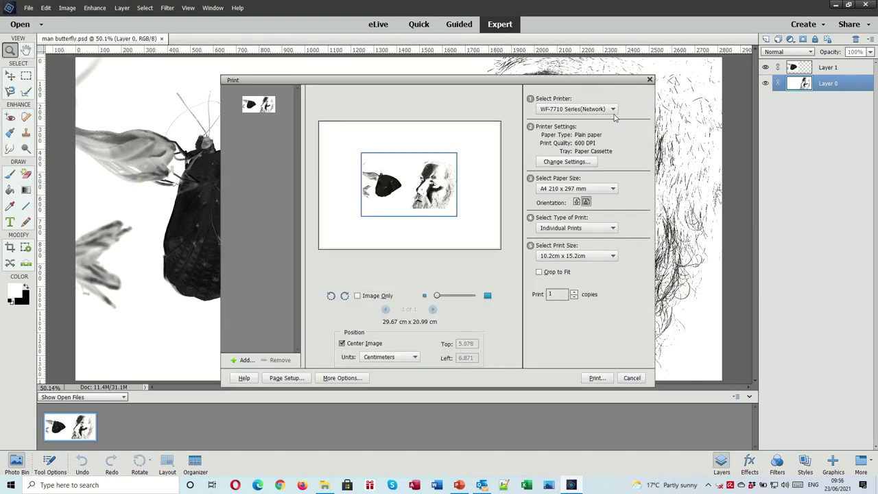
{"action": "left_click", "coordinate": [611, 112]}
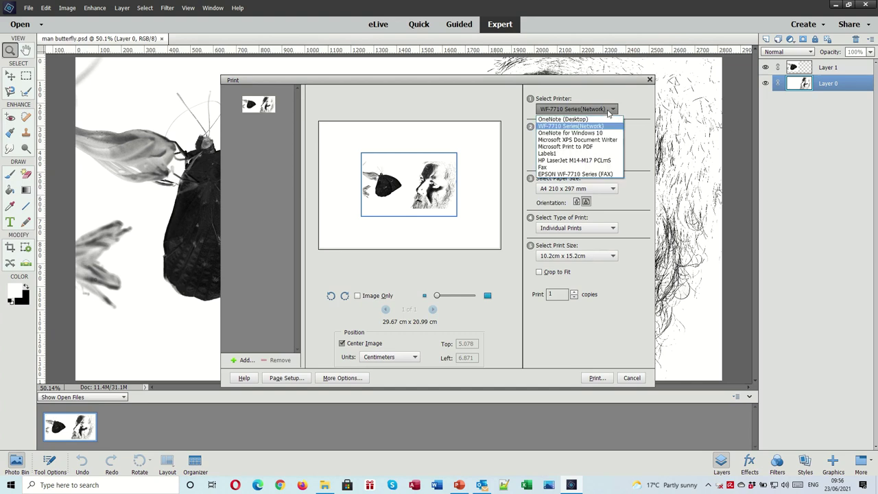
{"action": "left_click", "coordinate": [556, 162]}
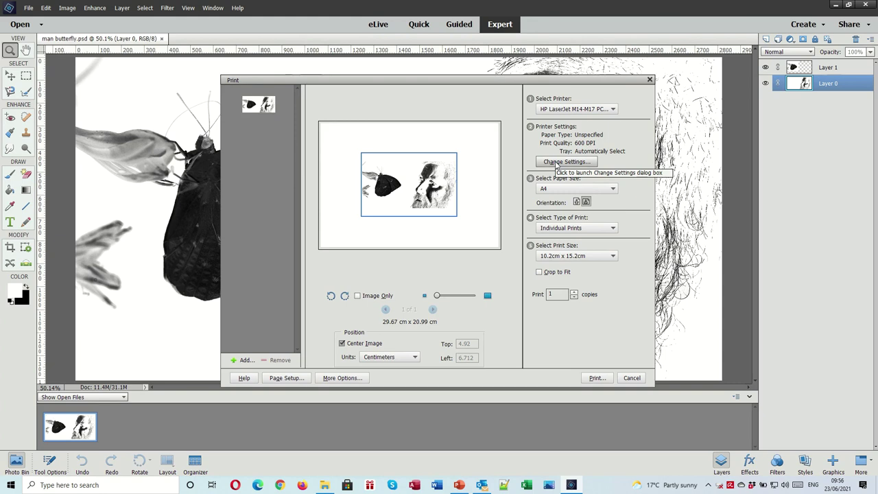
{"action": "left_click", "coordinate": [613, 191]}
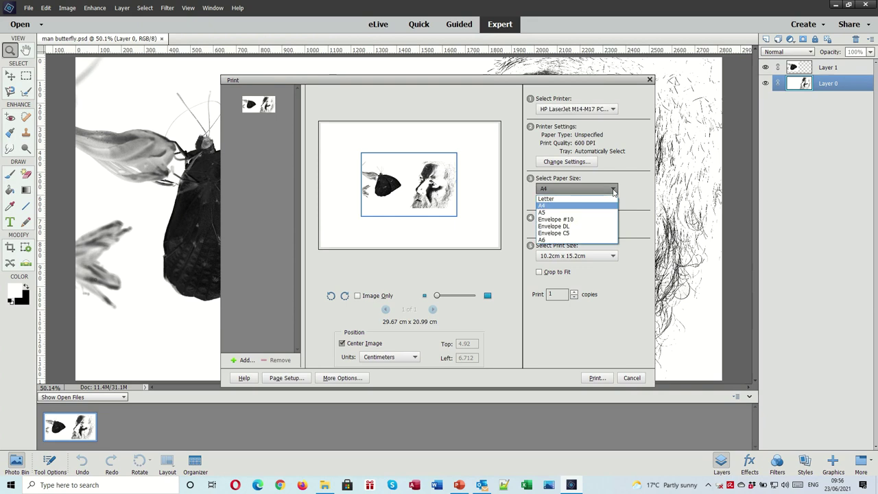
{"action": "left_click", "coordinate": [574, 198]}
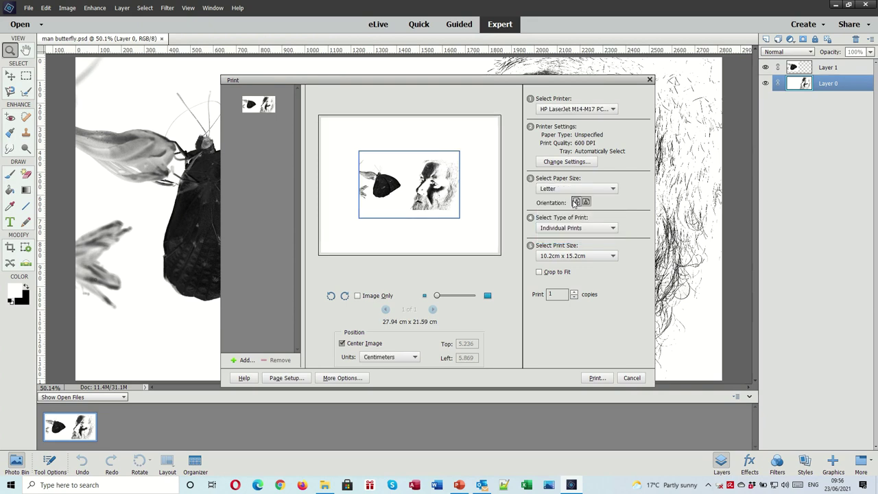
Set a custom print size with a width of 24 cm for the man and butterfly image
{"action": "left_click", "coordinate": [612, 256]}
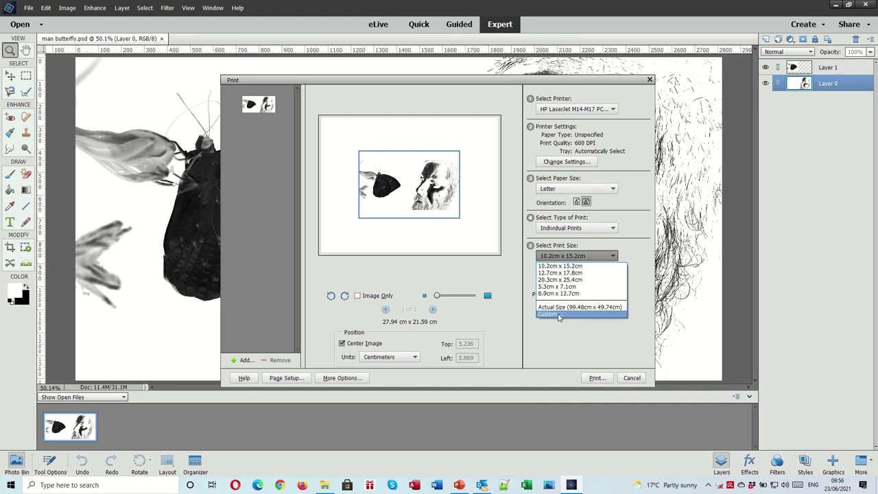
{"action": "left_click", "coordinate": [559, 314]}
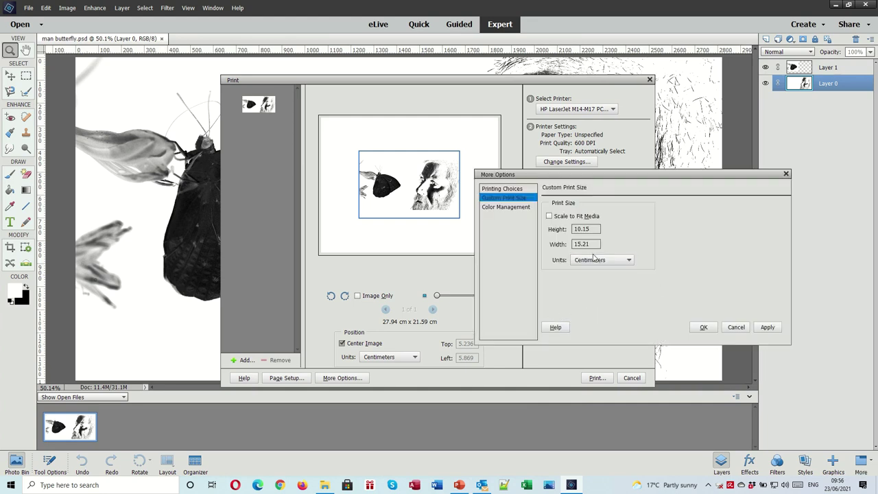
{"action": "left_click_drag", "start_coordinate": [594, 244], "coordinate": [560, 244]}
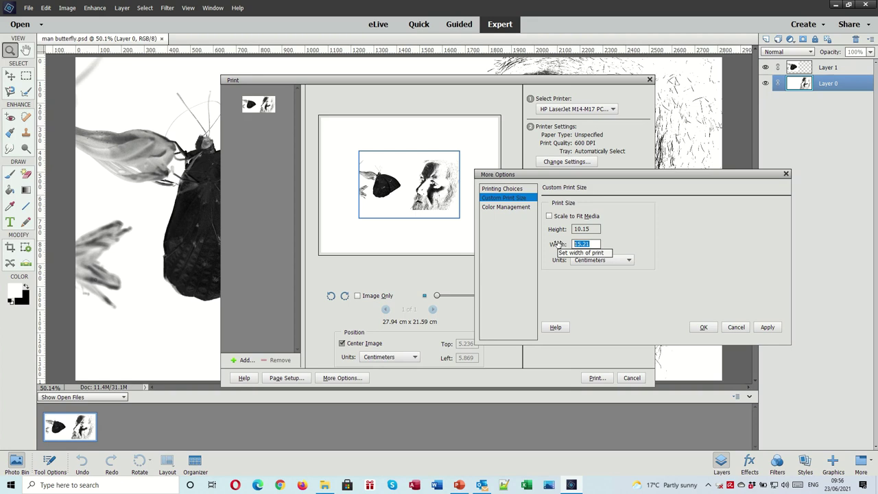
{"action": "type", "text": "24"}
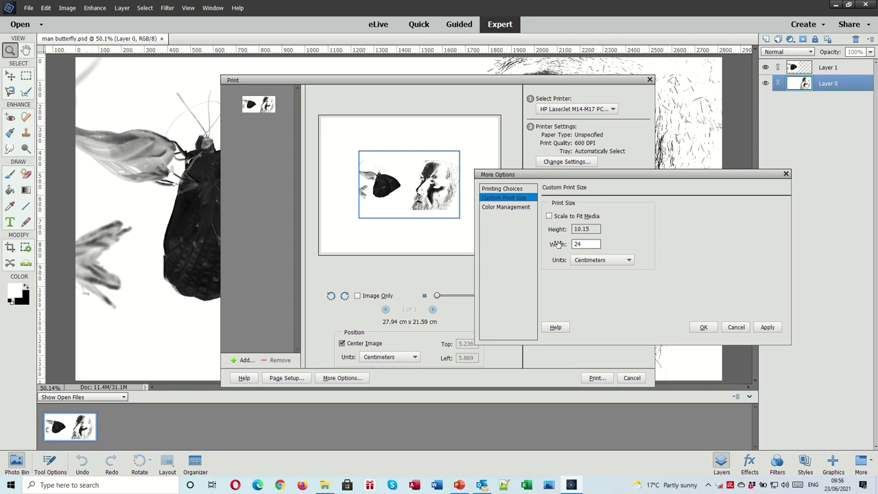
{"action": "left_click", "coordinate": [709, 328]}
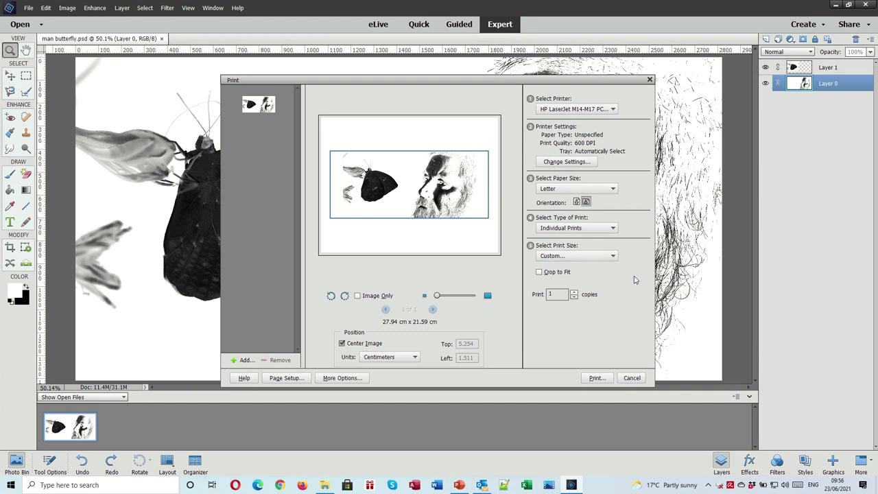
{"action": "left_click", "coordinate": [613, 257]}
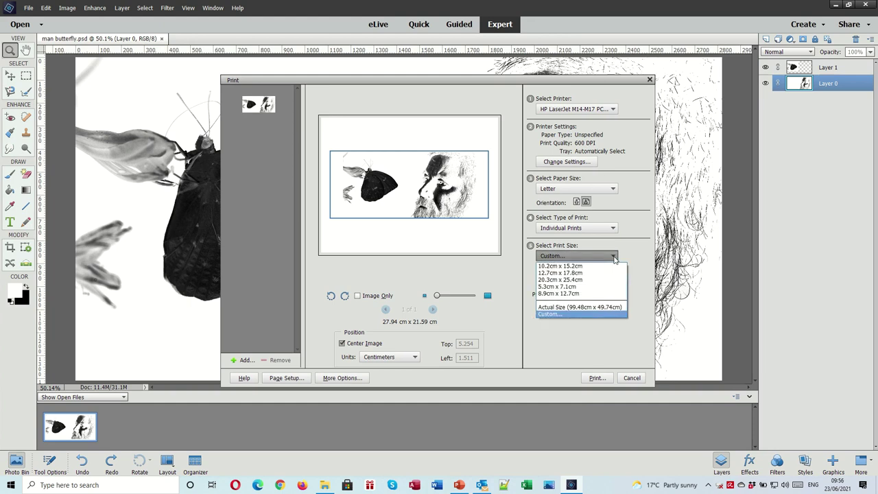
{"action": "left_click", "coordinate": [569, 314]}
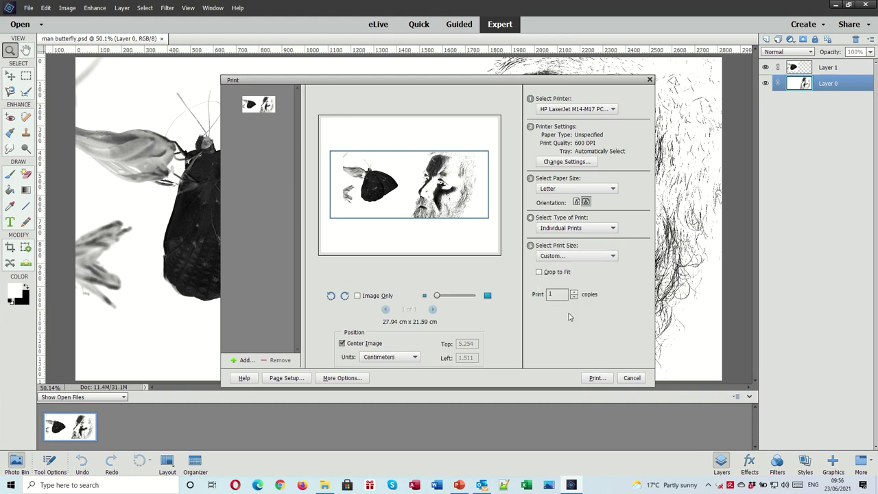